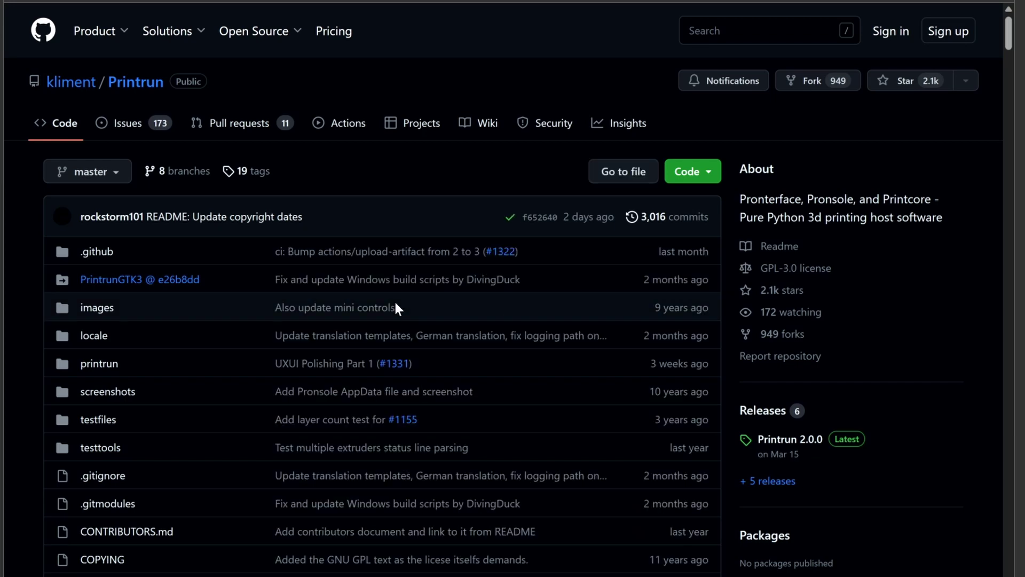
Step: Go from the Printrun README to the Windows releases page and reveal the 2.0.0 assets list
scroll(395, 309, "down", 20)
scroll(395, 315, "down", 11)
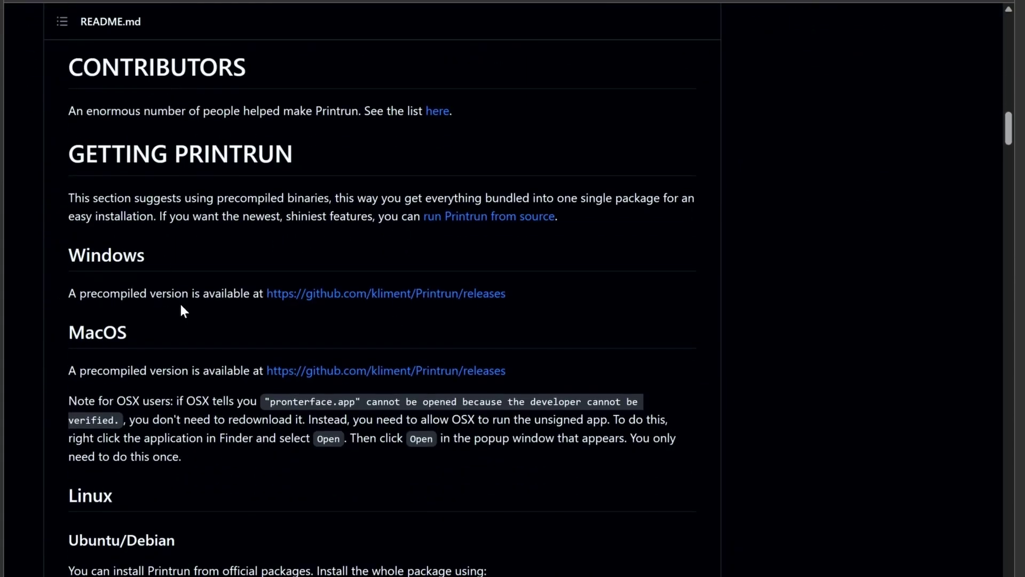
left_click(353, 295)
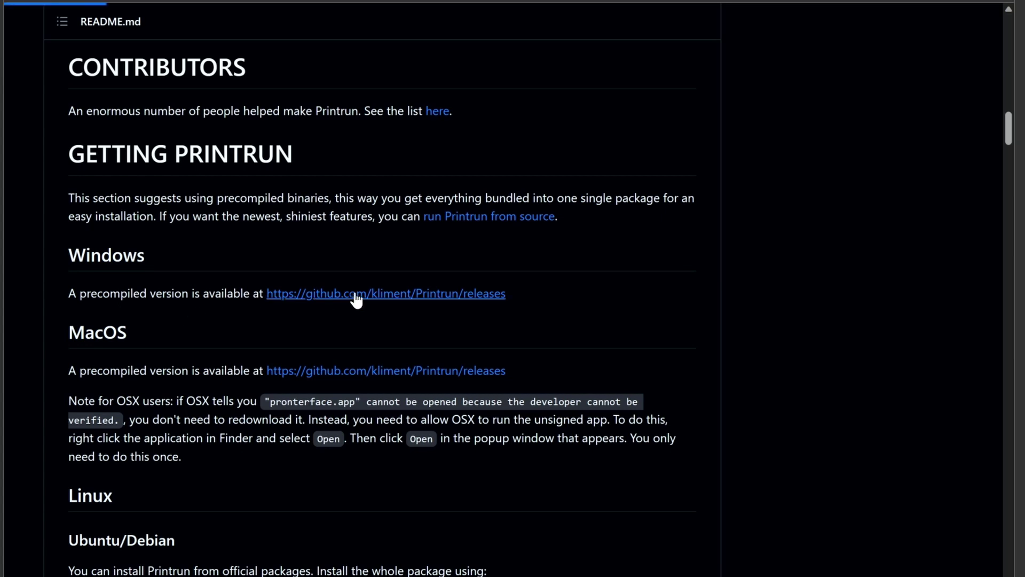
scroll(354, 293, "down", 15)
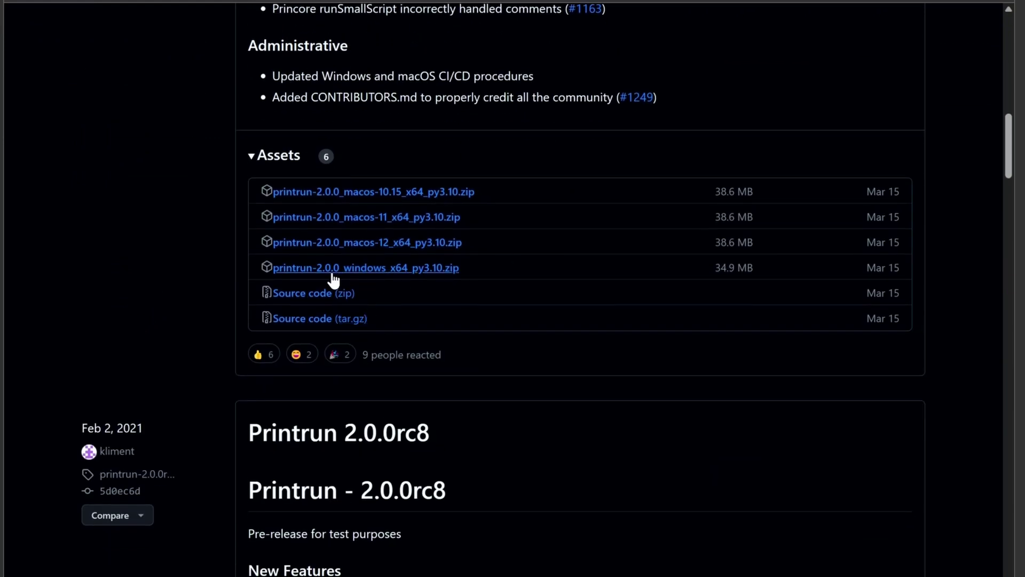
Step: Save printrun-2.0.0_windows_x64_py3.10.zip (34.9 MB) and open it in File Explorer
left_click(393, 272)
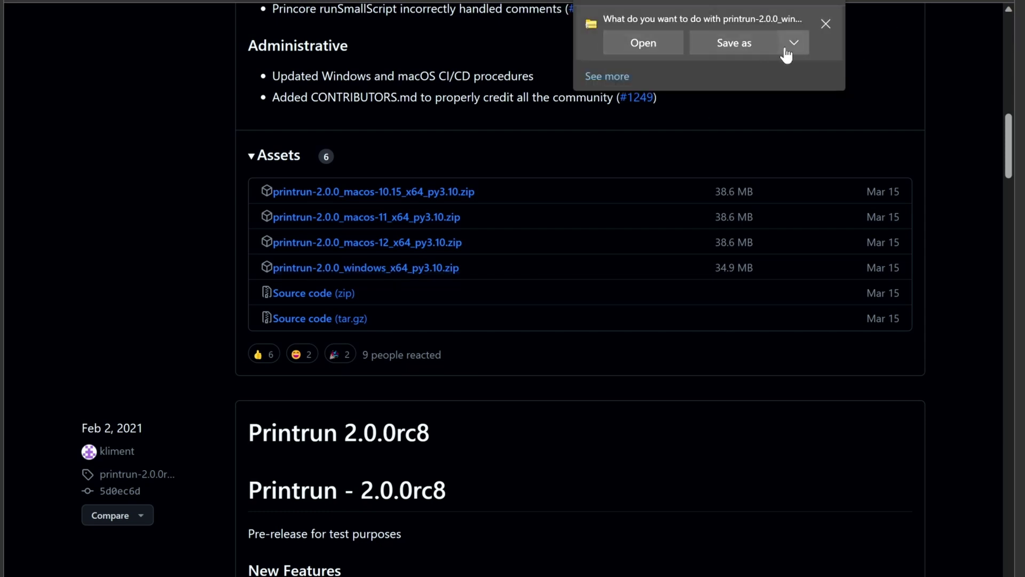
left_click(785, 50)
left_click(758, 72)
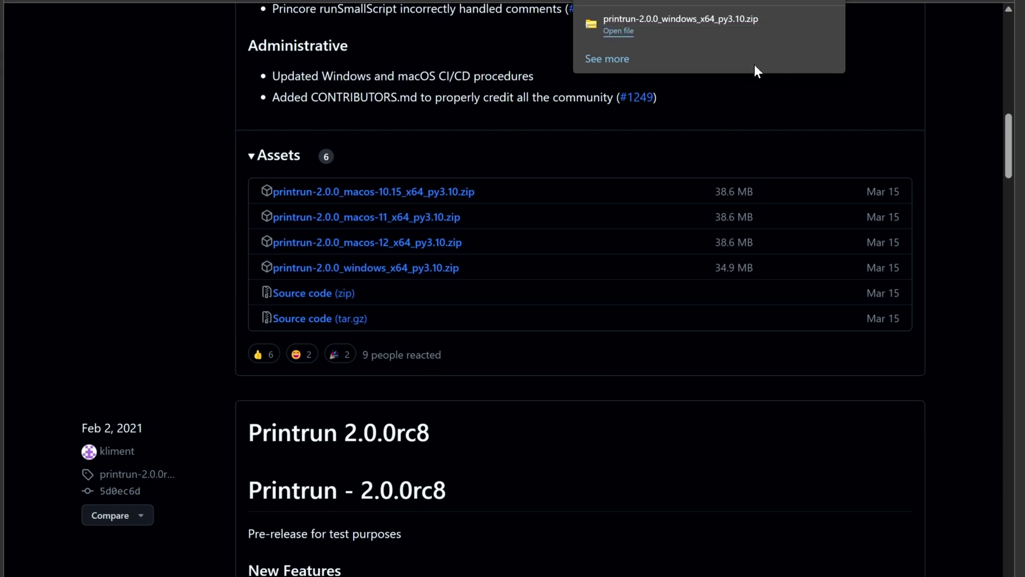
left_click(620, 33)
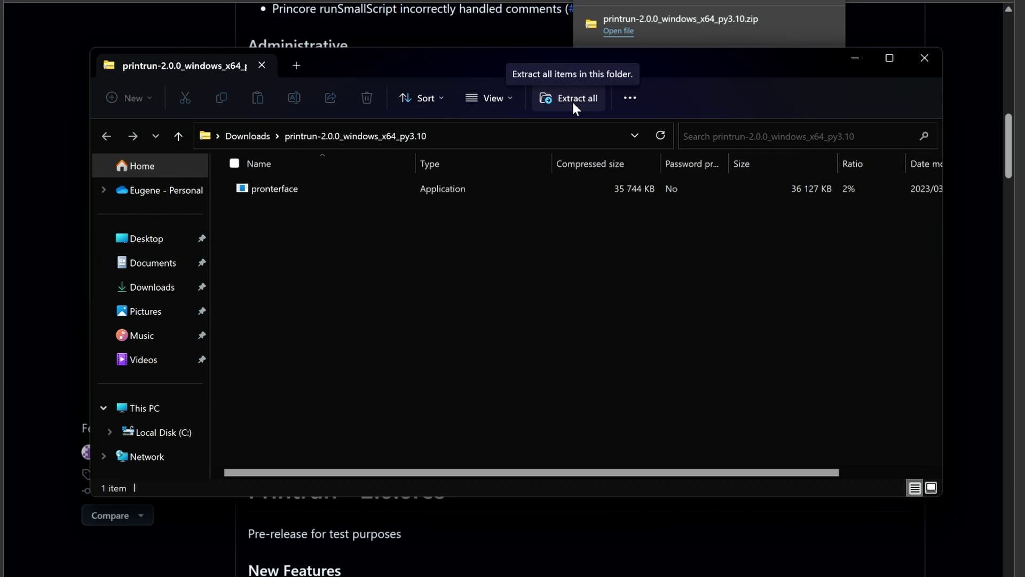
Step: Extract the Printrun zip and run pronterface, choosing Run anyway past SmartScreen
left_click(572, 101)
left_click(643, 426)
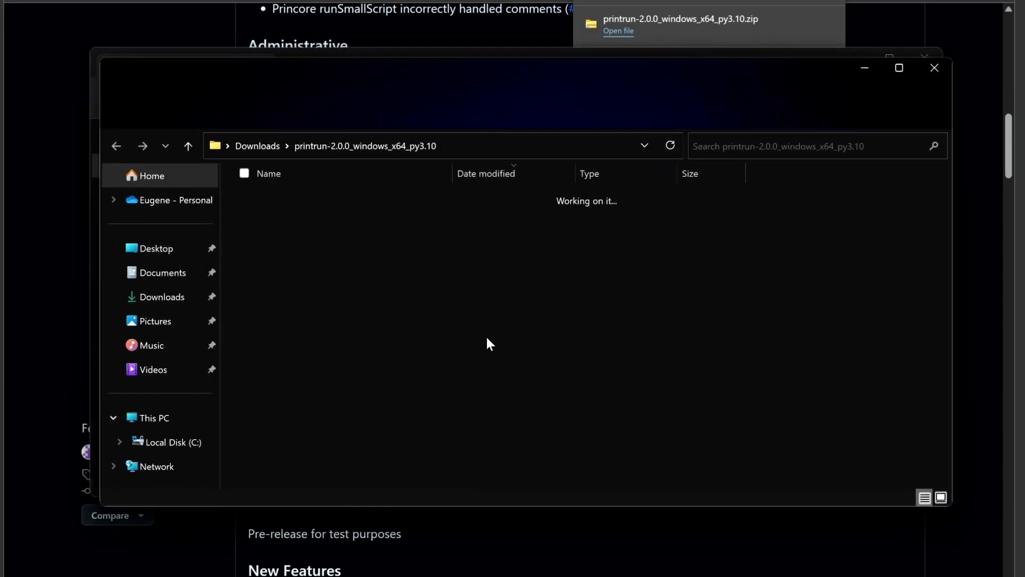
left_click(284, 224)
double_click(285, 223)
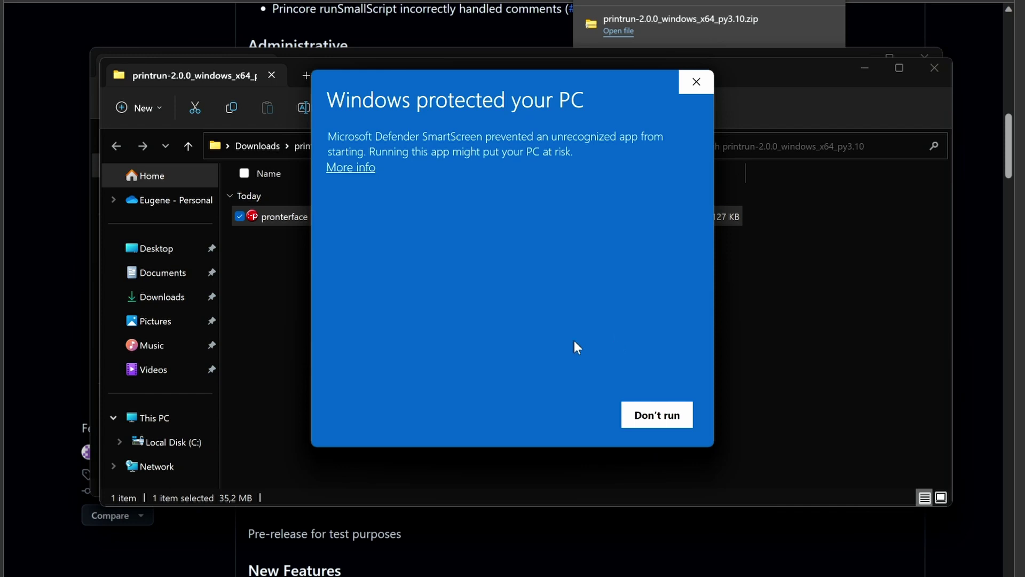
left_click(343, 170)
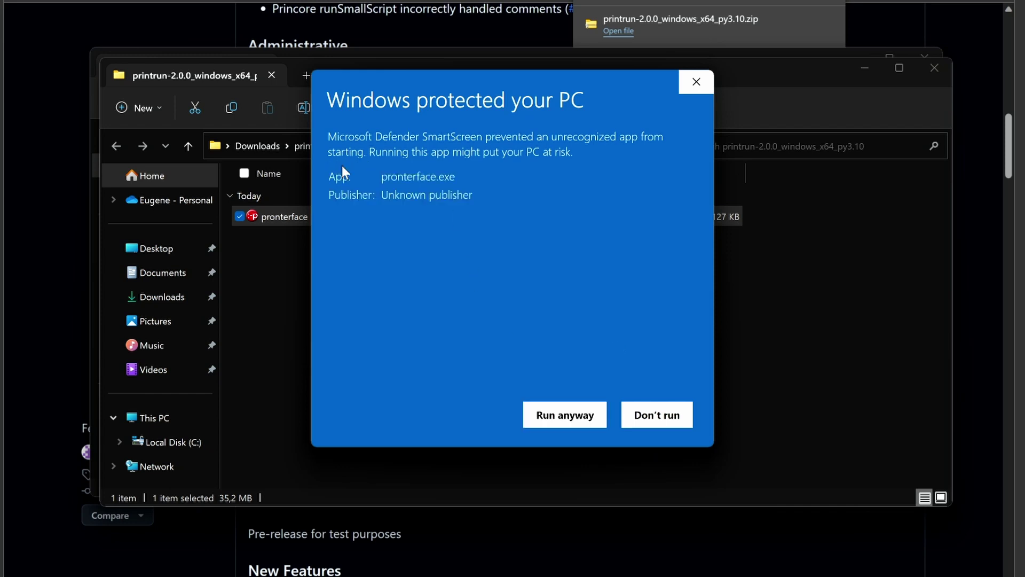
left_click(561, 415)
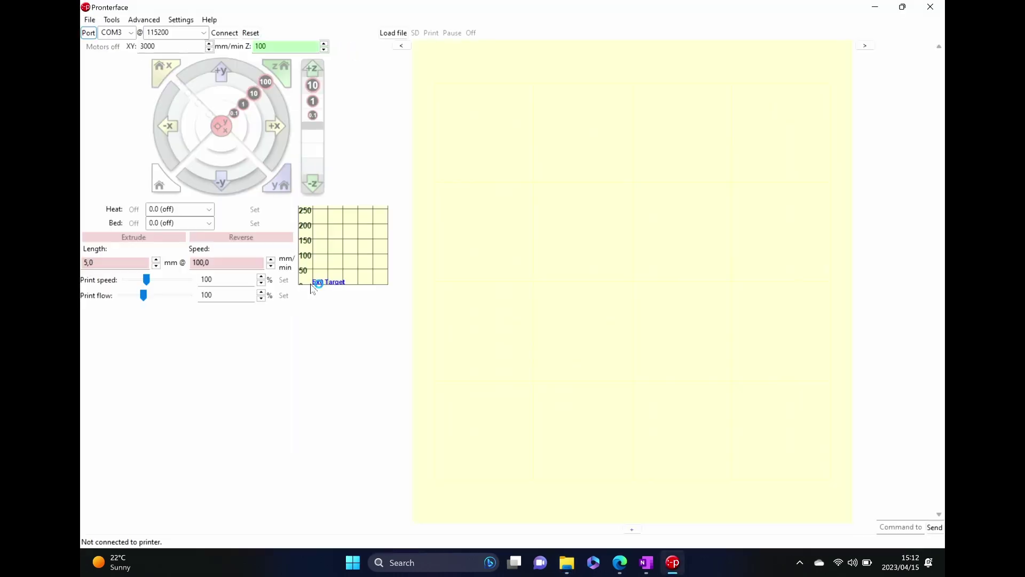
Step: Keep port COM3, widen the console pane, and connect to the printer at 115200 baud
left_click(131, 33)
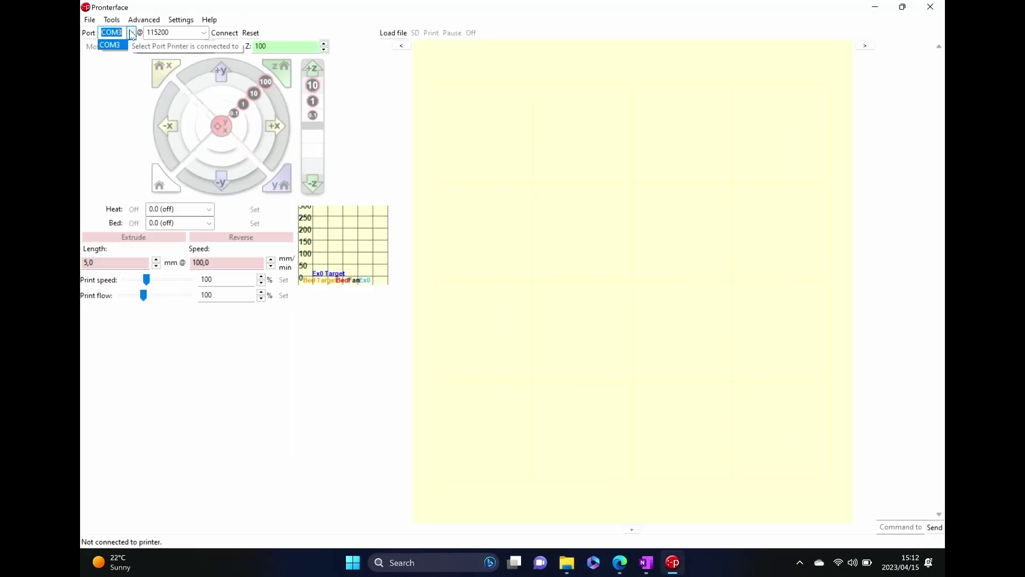
left_click(132, 35)
left_click(492, 204)
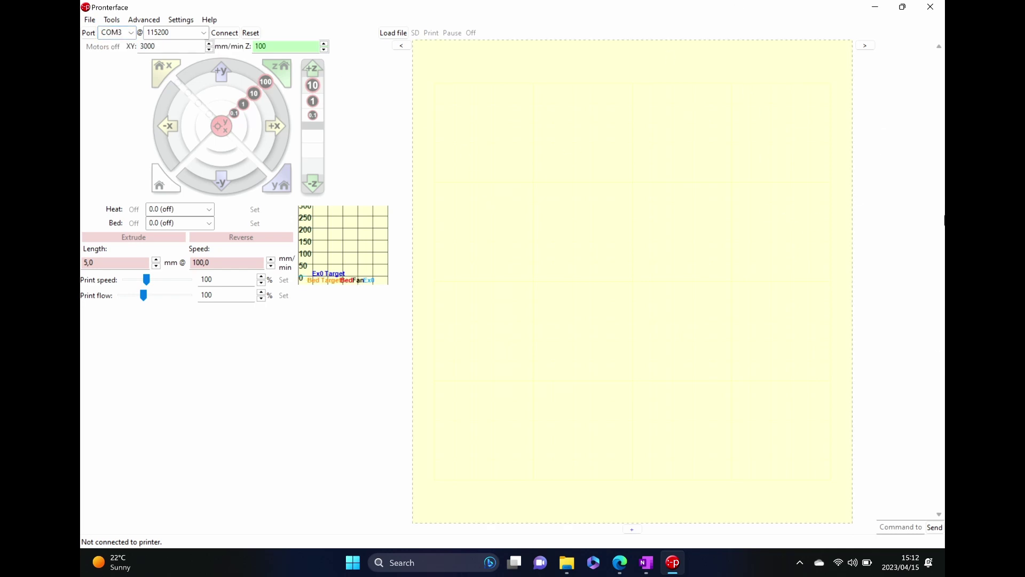
left_click_drag(857, 271, 550, 289)
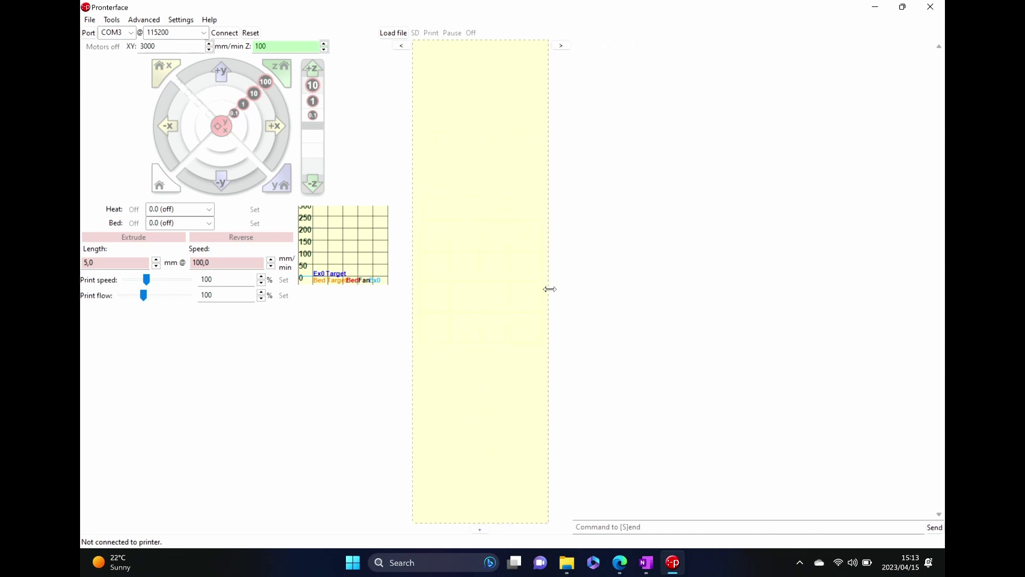
left_click(225, 36)
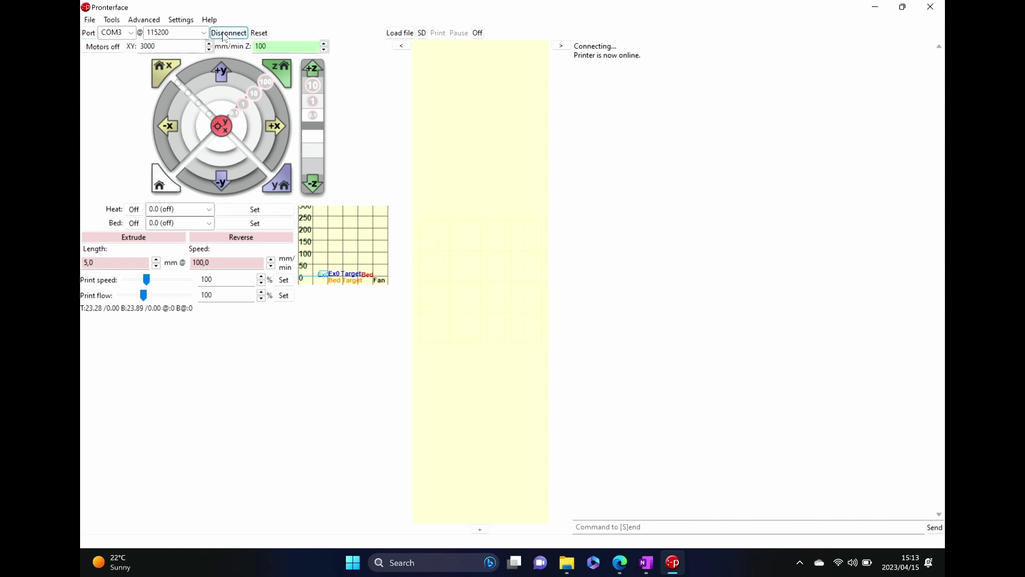
Step: Send M503 and highlight the stored hotend PID line M301 P22.14 I1.31 D249.15
left_click(608, 527)
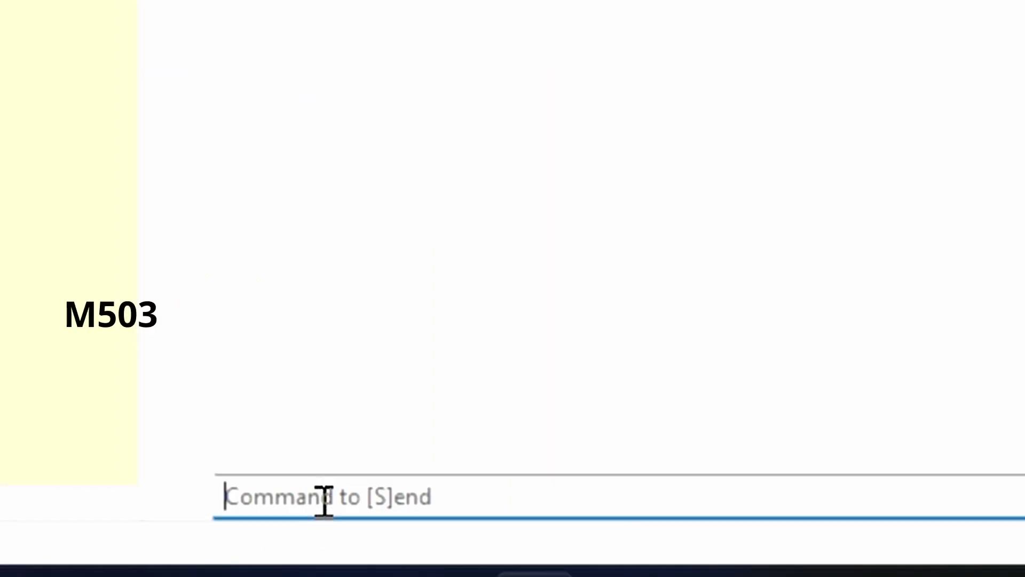
type("M503")
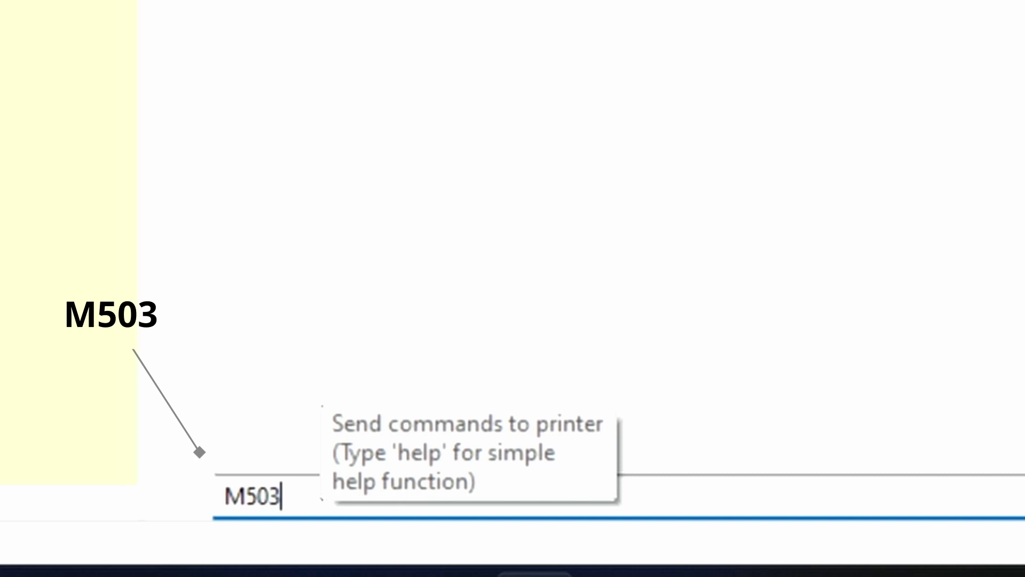
key("Return")
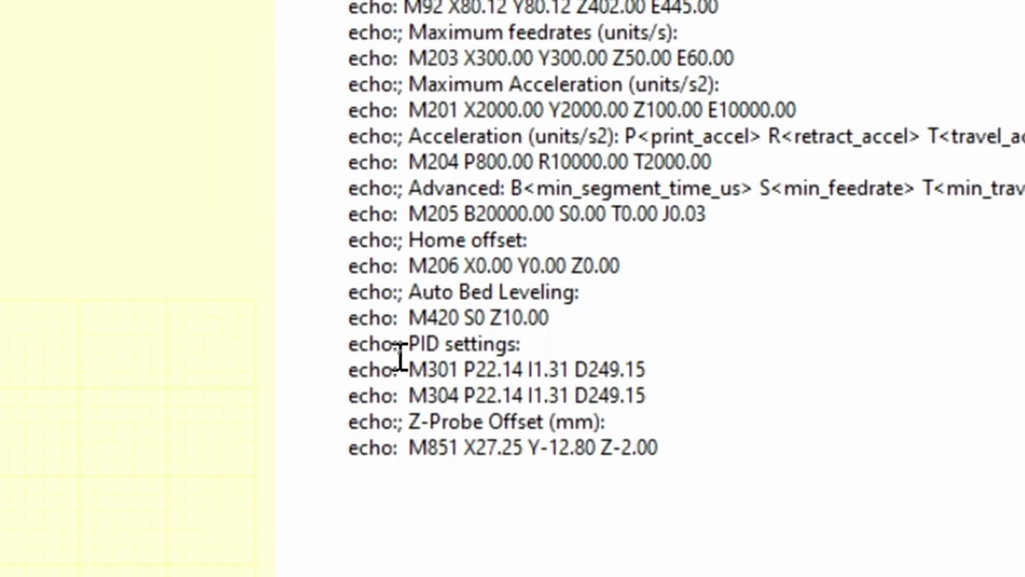
left_click_drag(409, 368, 671, 369)
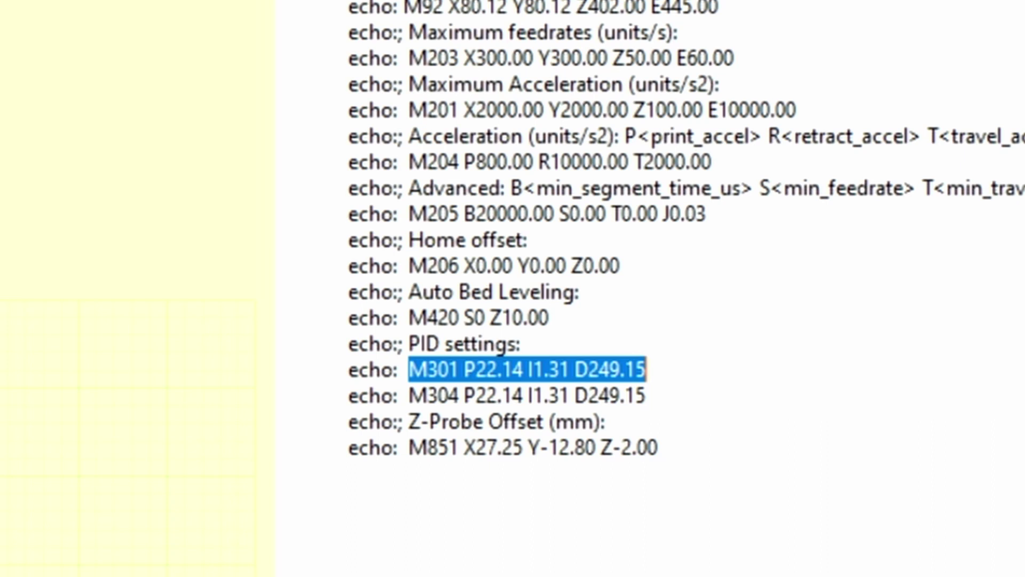
left_click(663, 525)
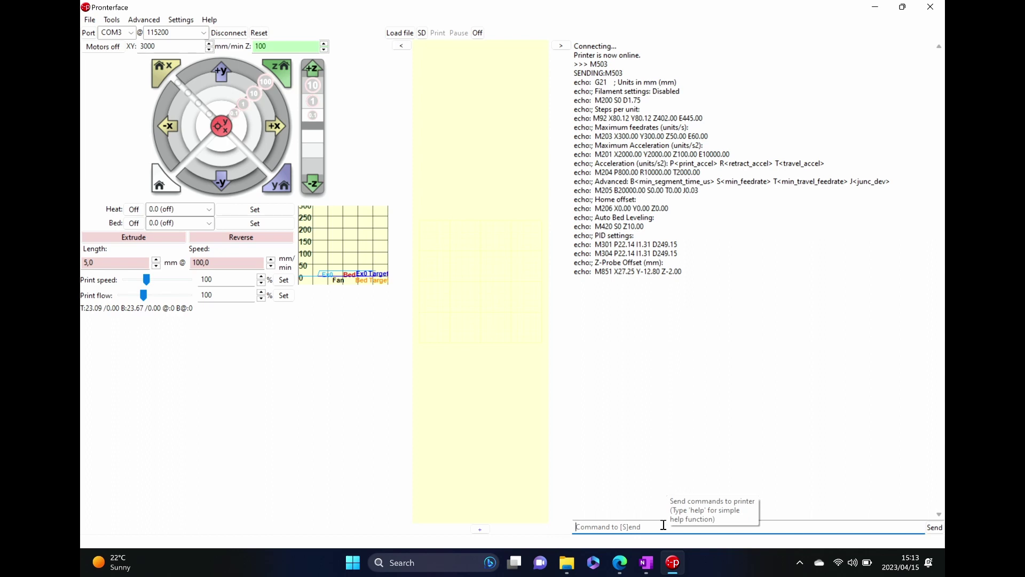
Step: Send M303 E0 S220 C3 to autotune the hotend at 220° over 3 cycles
type("M")
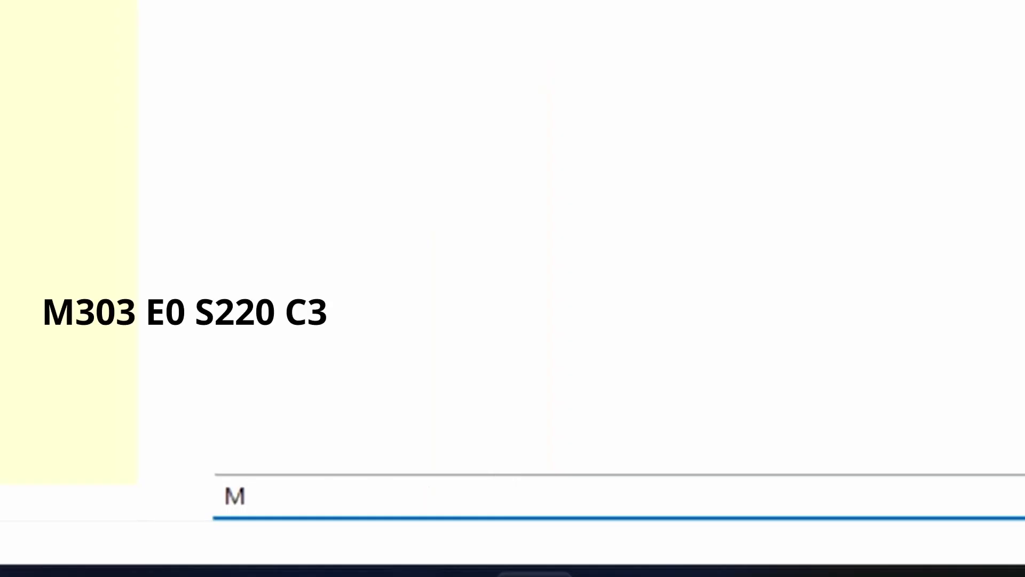
type("303 ")
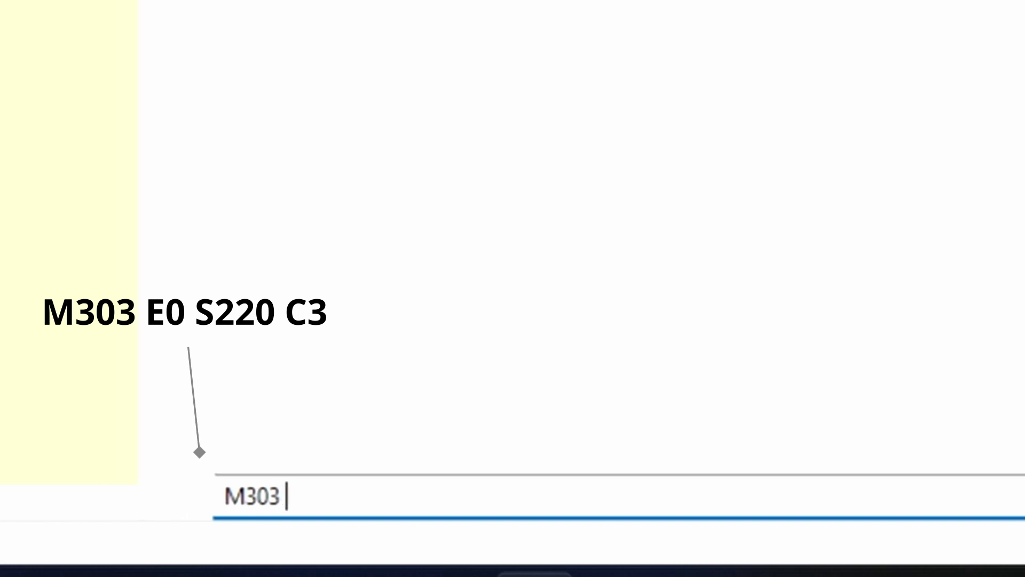
type("E0 S220")
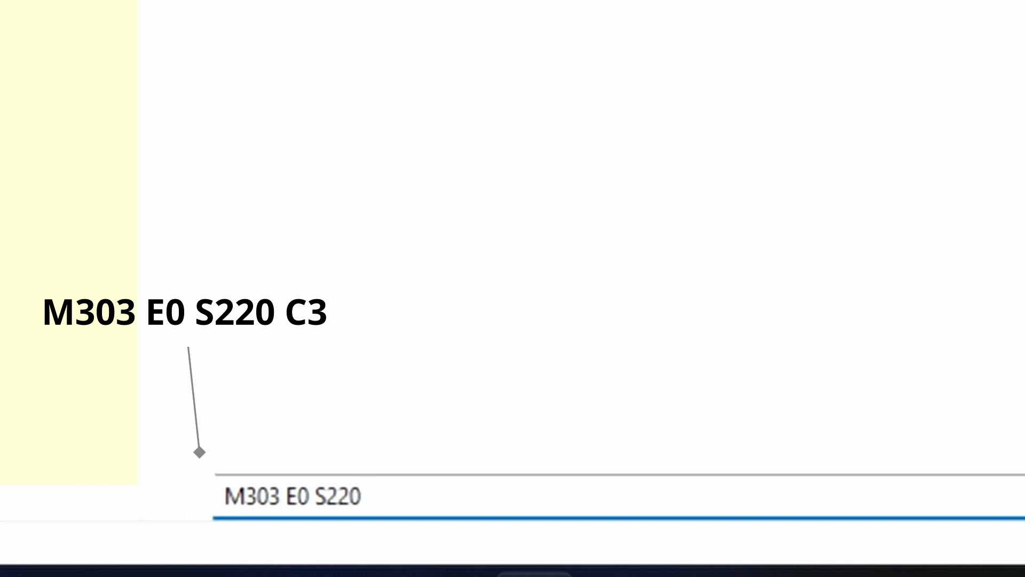
type(" C3")
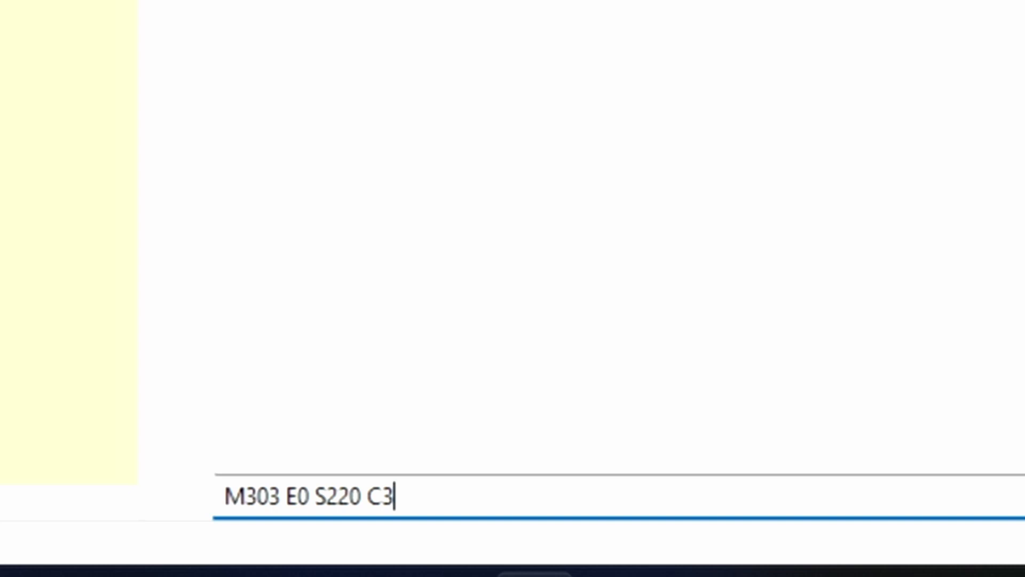
key("Return")
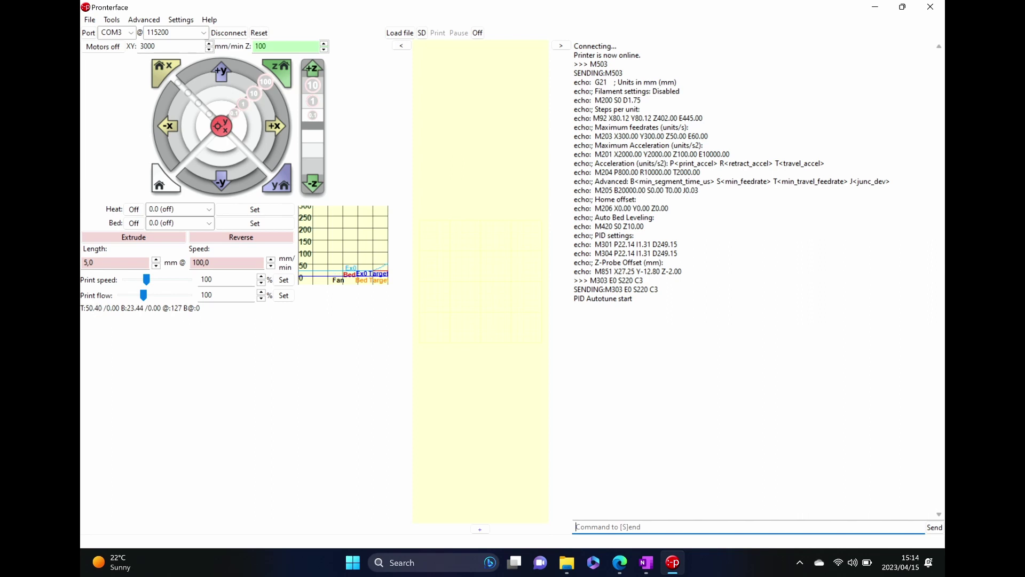
Step: Watch the enlarged temperature graph until autotune reports Kp 13.71, Ki 1.13, Kd 41.69
left_click(436, 48)
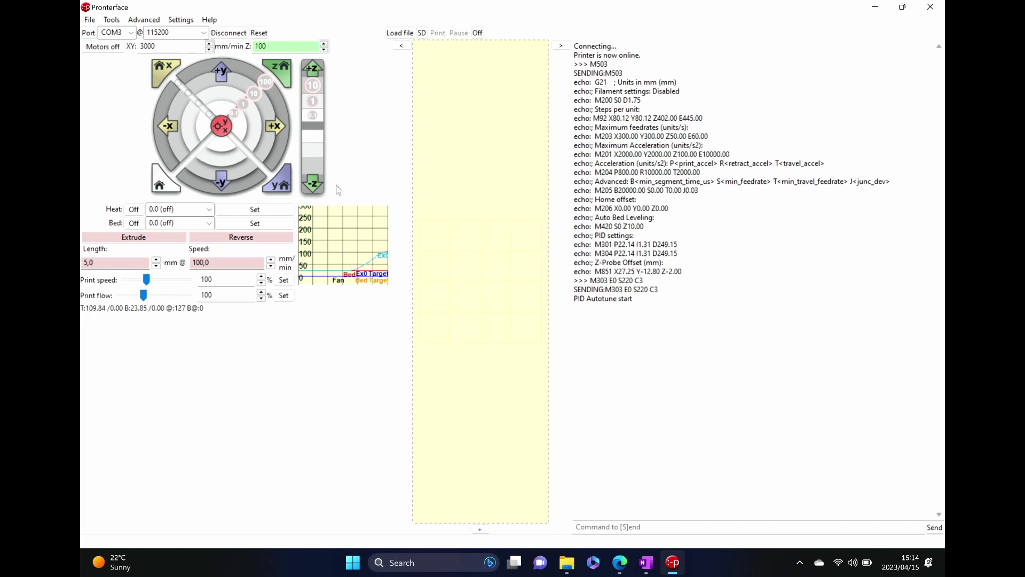
double_click(349, 245)
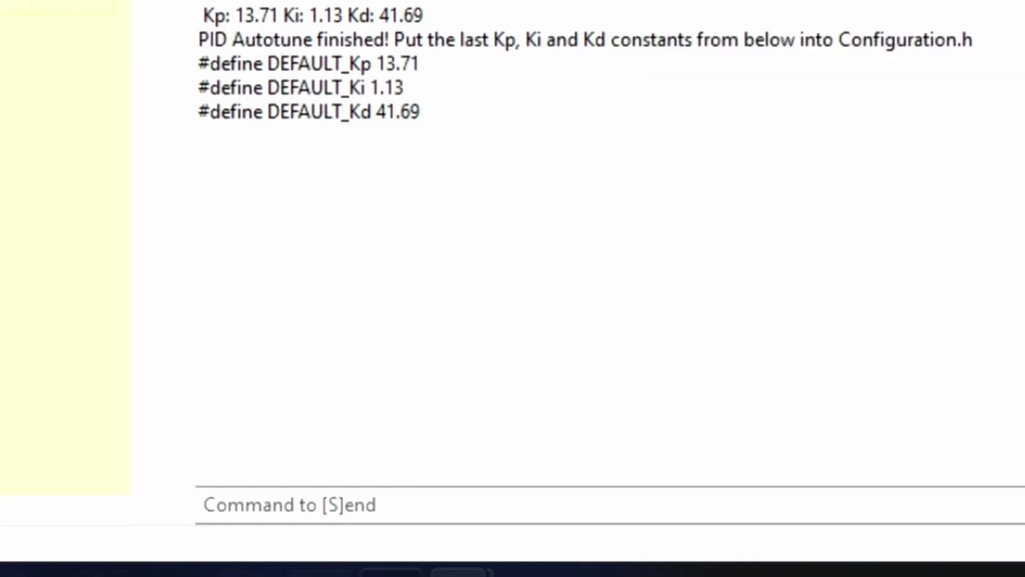
Step: Compose M301 P13.71 and append the Ki value I1.13 copied from the log
left_click(528, 507)
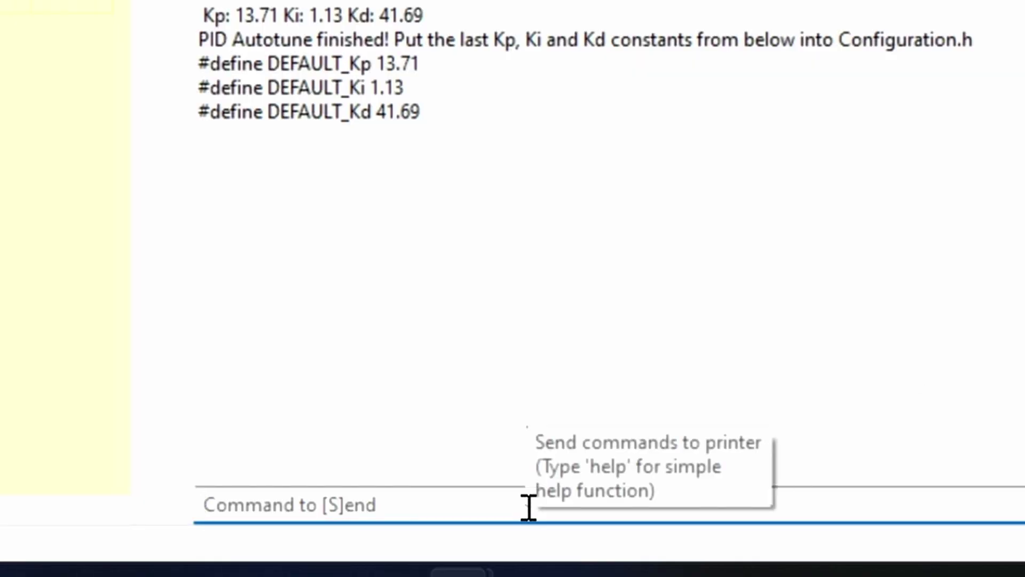
type("M301")
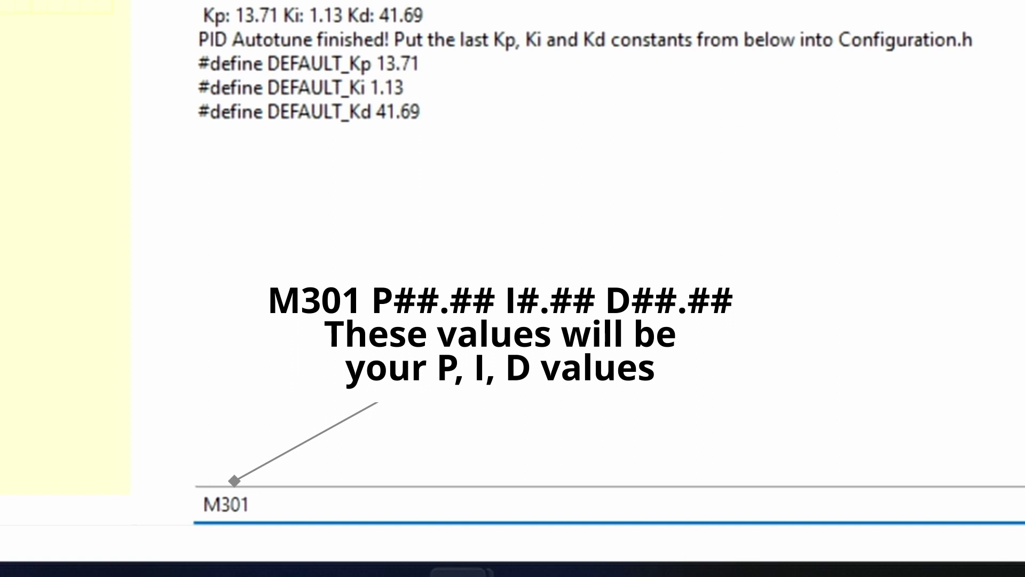
type(" P13.71")
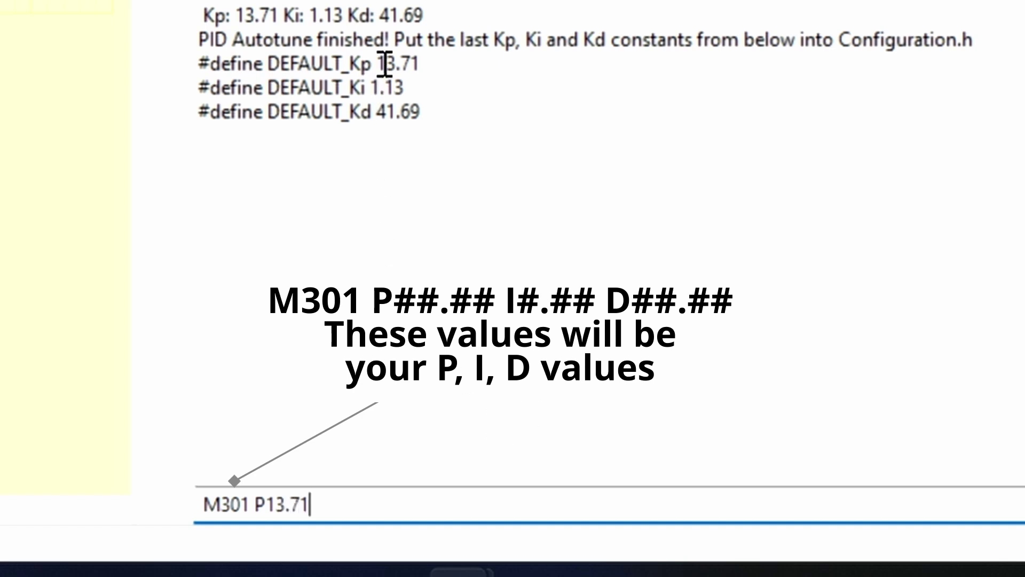
left_click_drag(377, 63, 427, 62)
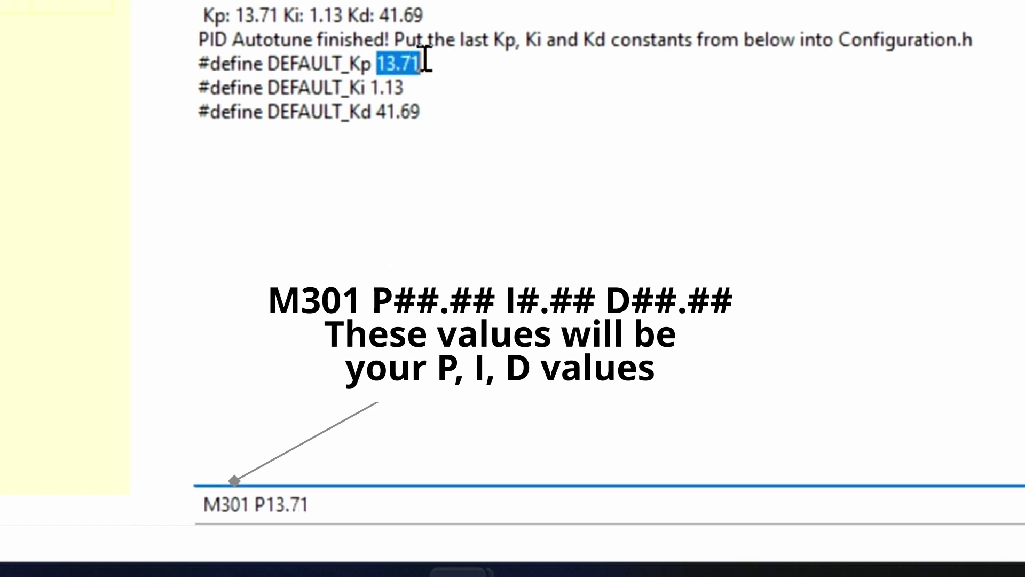
left_click(444, 95)
left_click_drag(370, 87, 409, 87)
key("ctrl+c")
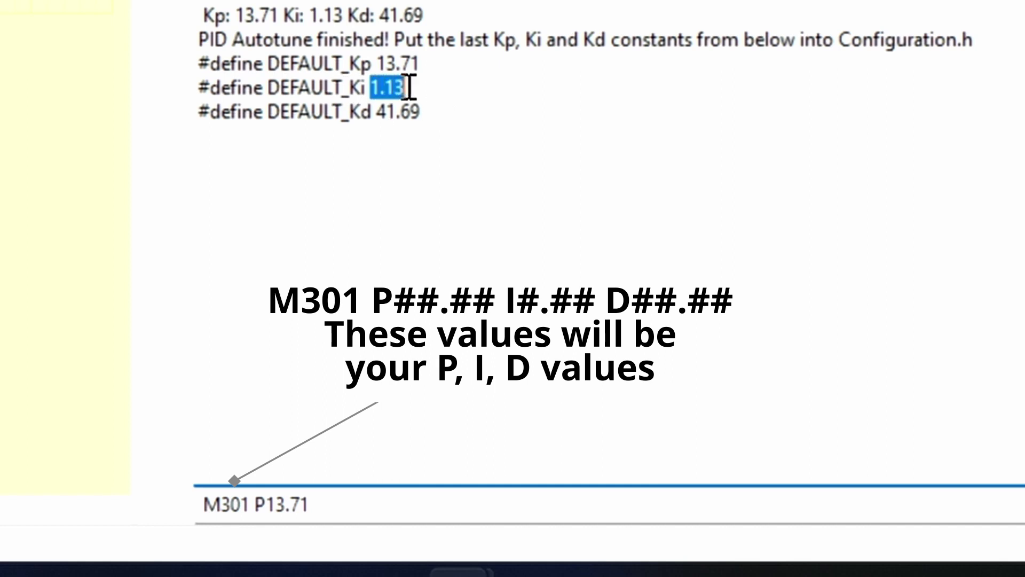
left_click(395, 502)
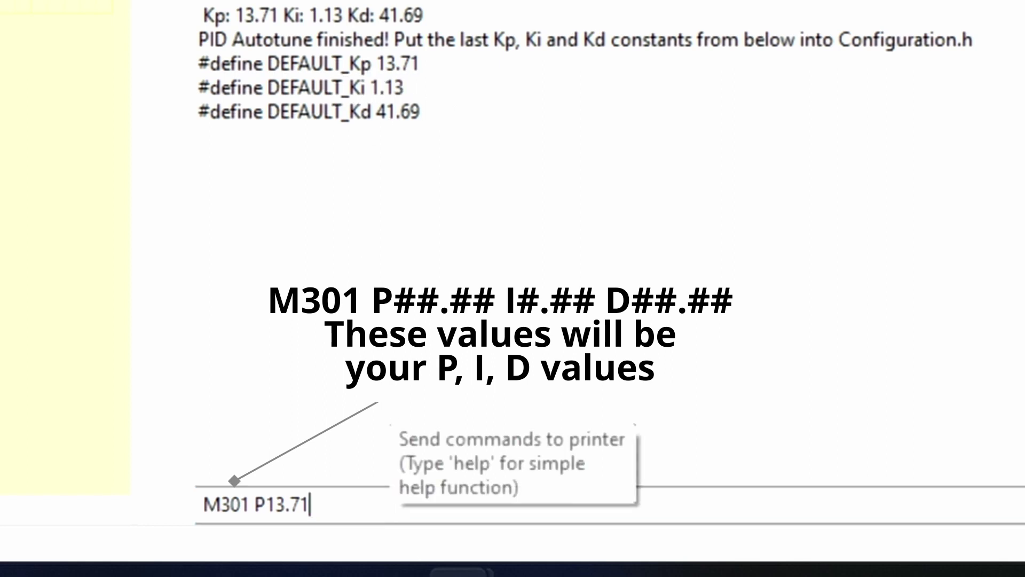
type("I")
key("ctrl+v")
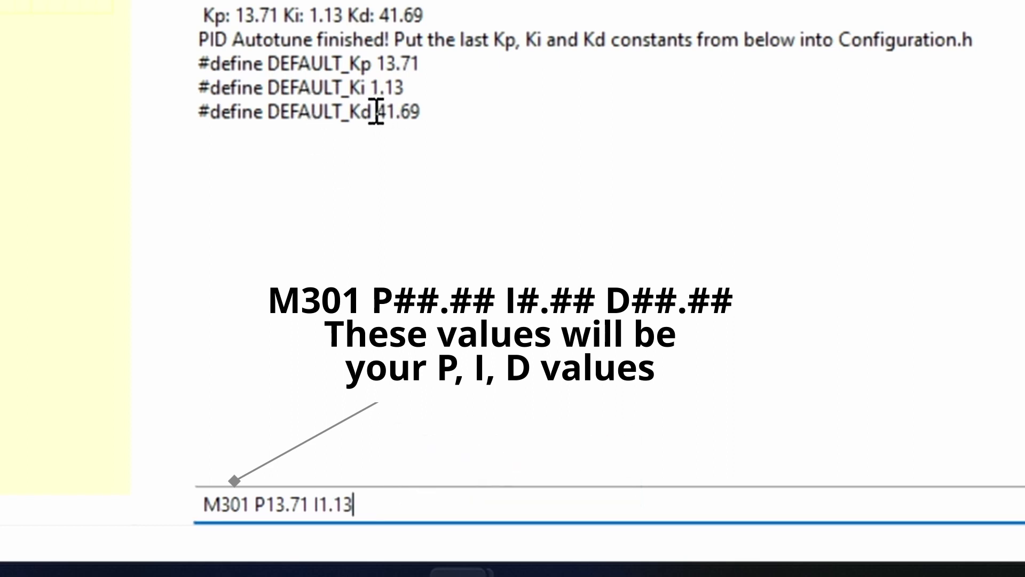
Step: Append D41.69 from the log and send M301 P13.71 I1.13 D41.69
left_click_drag(375, 111, 423, 111)
key("ctrl+c")
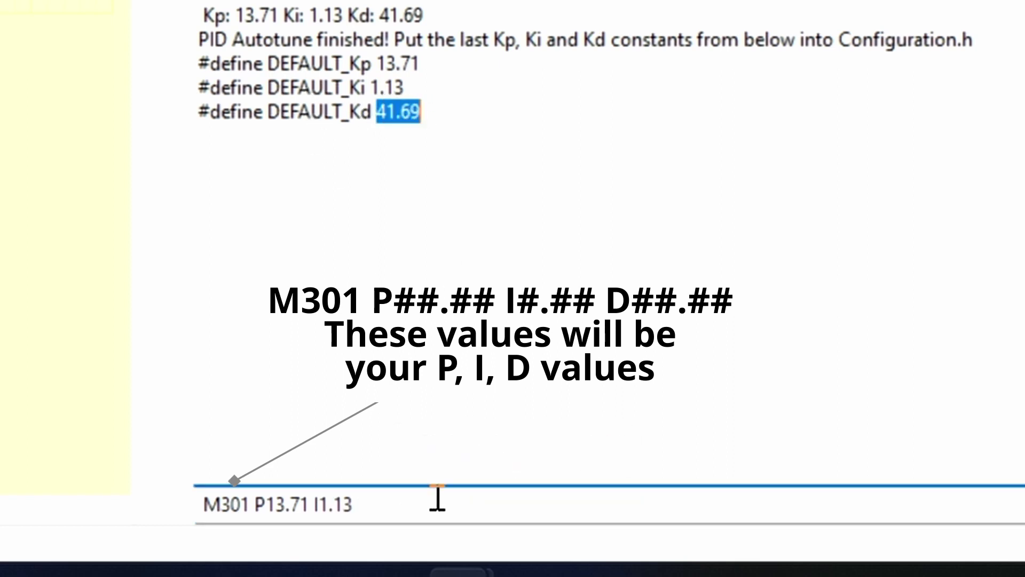
left_click(396, 498)
type("D")
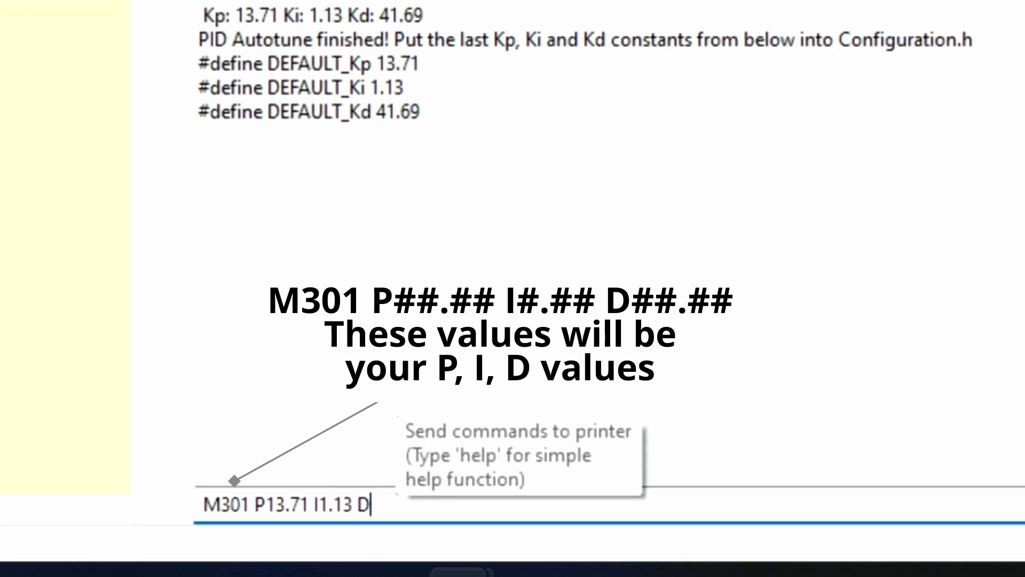
key("ctrl+v")
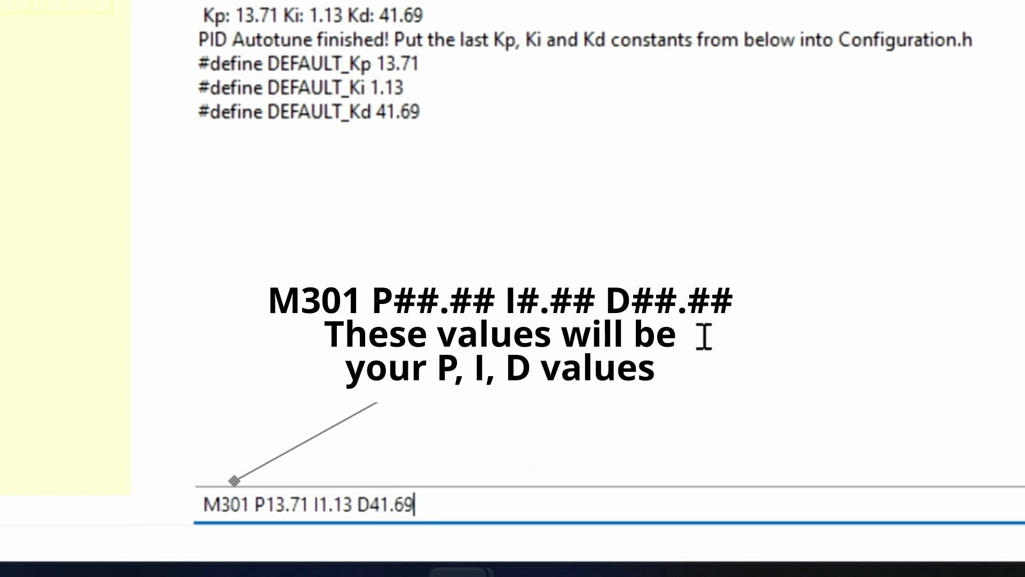
key("Return")
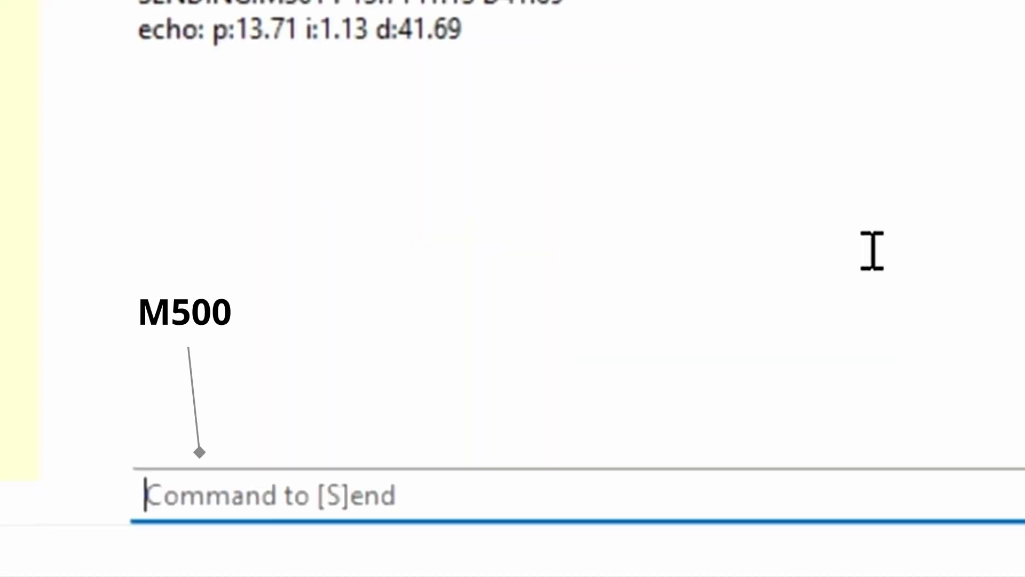
Step: Store the settings with M500, then list them with M503
type("M500")
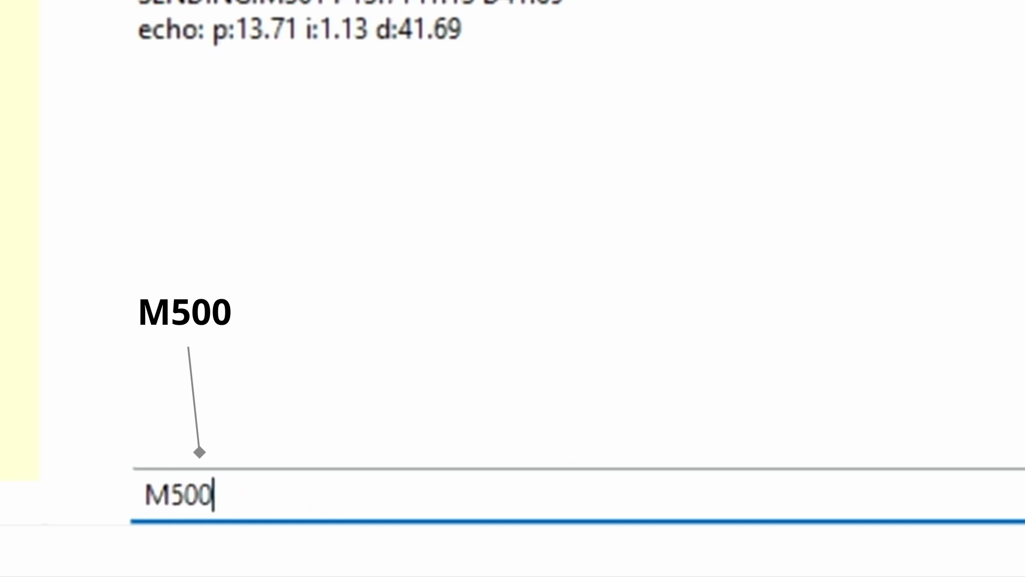
key("Return")
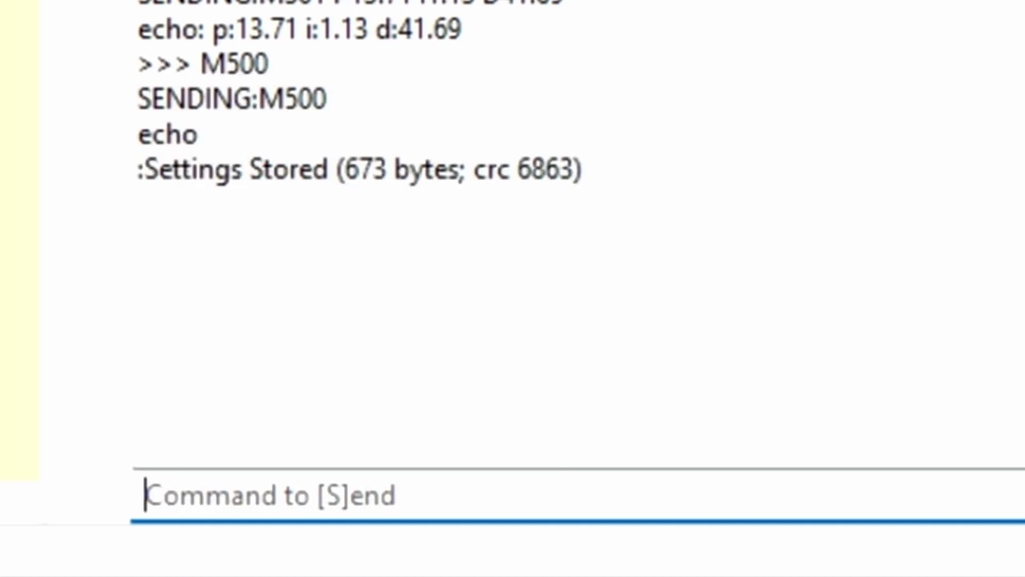
type("M503")
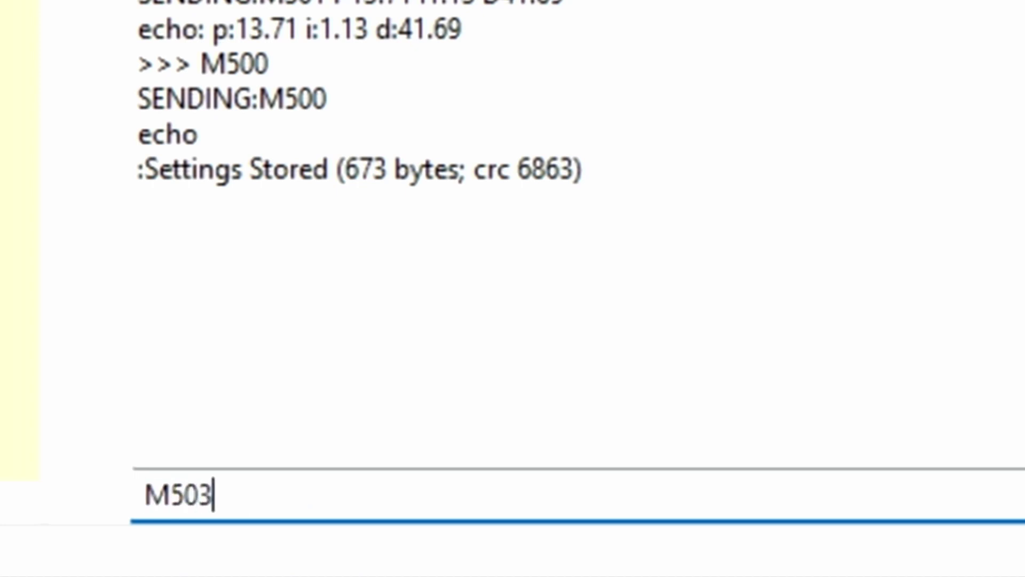
key("Return")
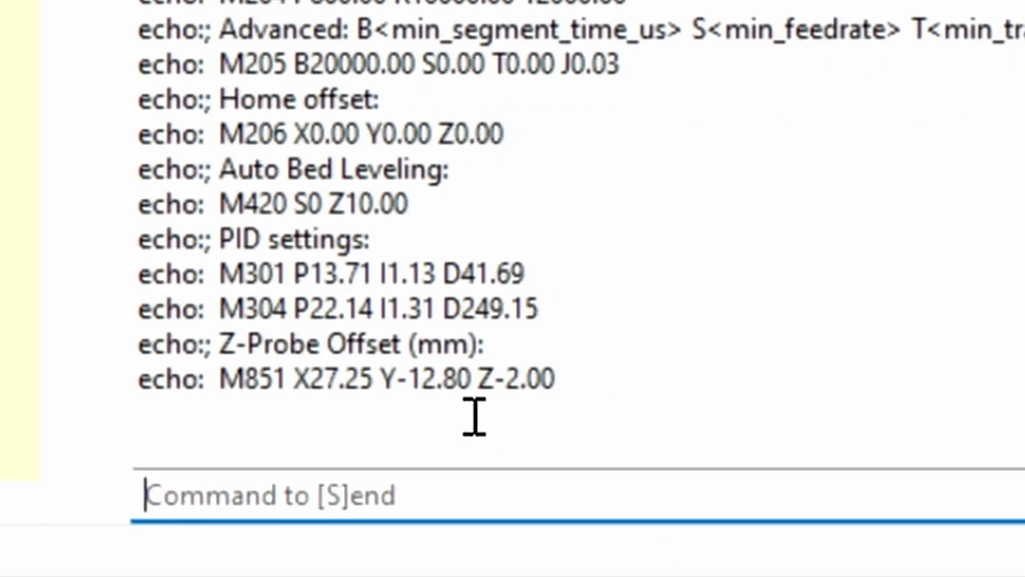